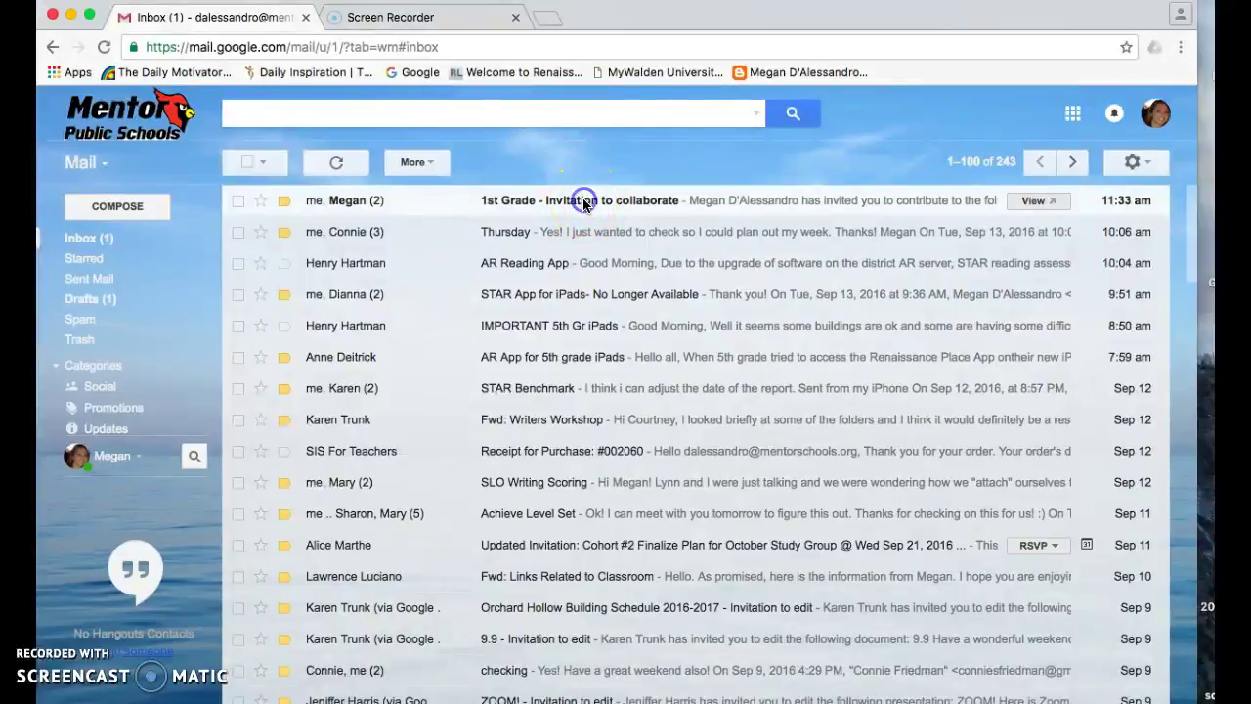
Open the "1st Grade - Invitation to collaborate" email and read its message.
click(580, 199)
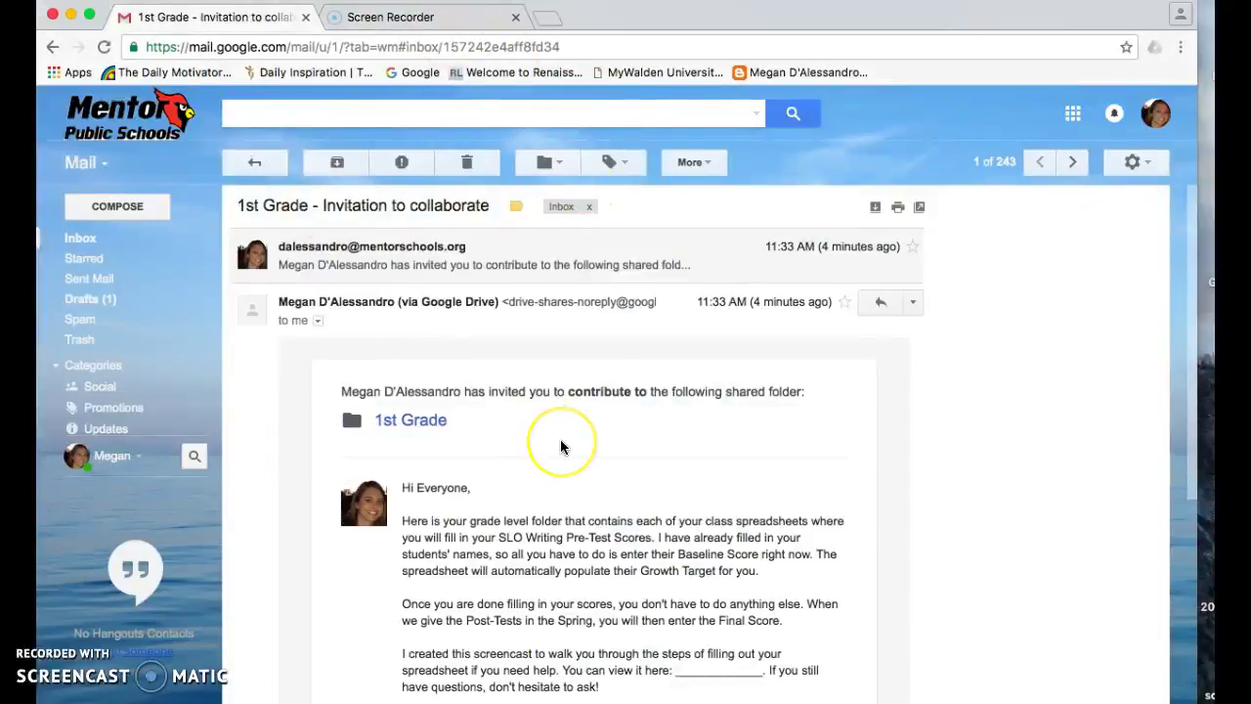
scroll(558, 441, down, 3)
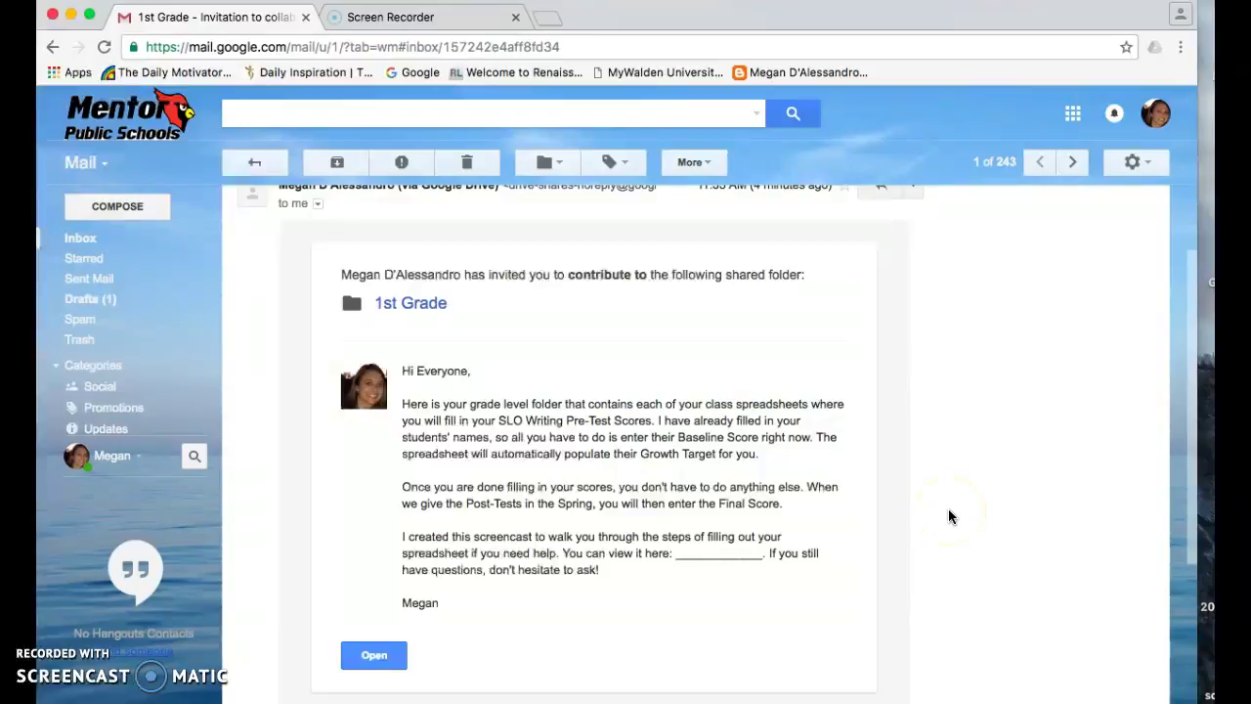
scroll(948, 516, down, 1)
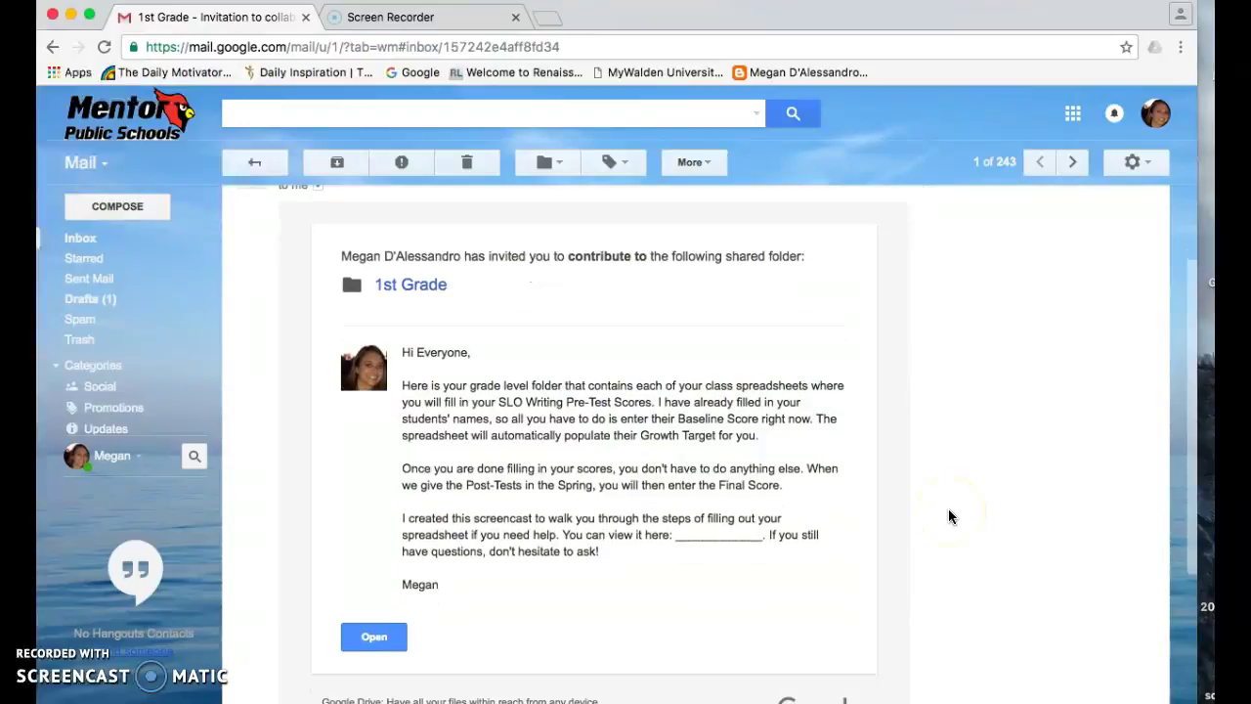
Open the shared 1st Grade folder from the email, and open the first K-1 Rubric SLO Scoring Template spreadsheet in it.
scroll(948, 516, down, 3)
click(364, 582)
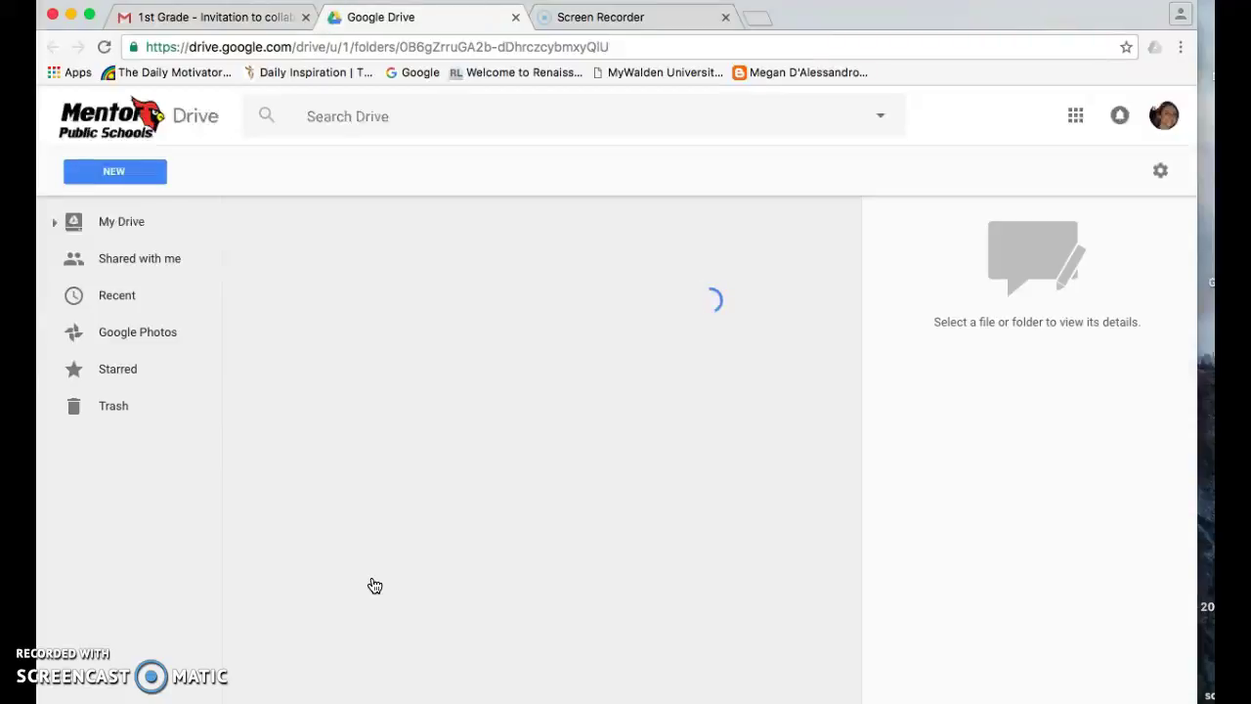
double_click(522, 352)
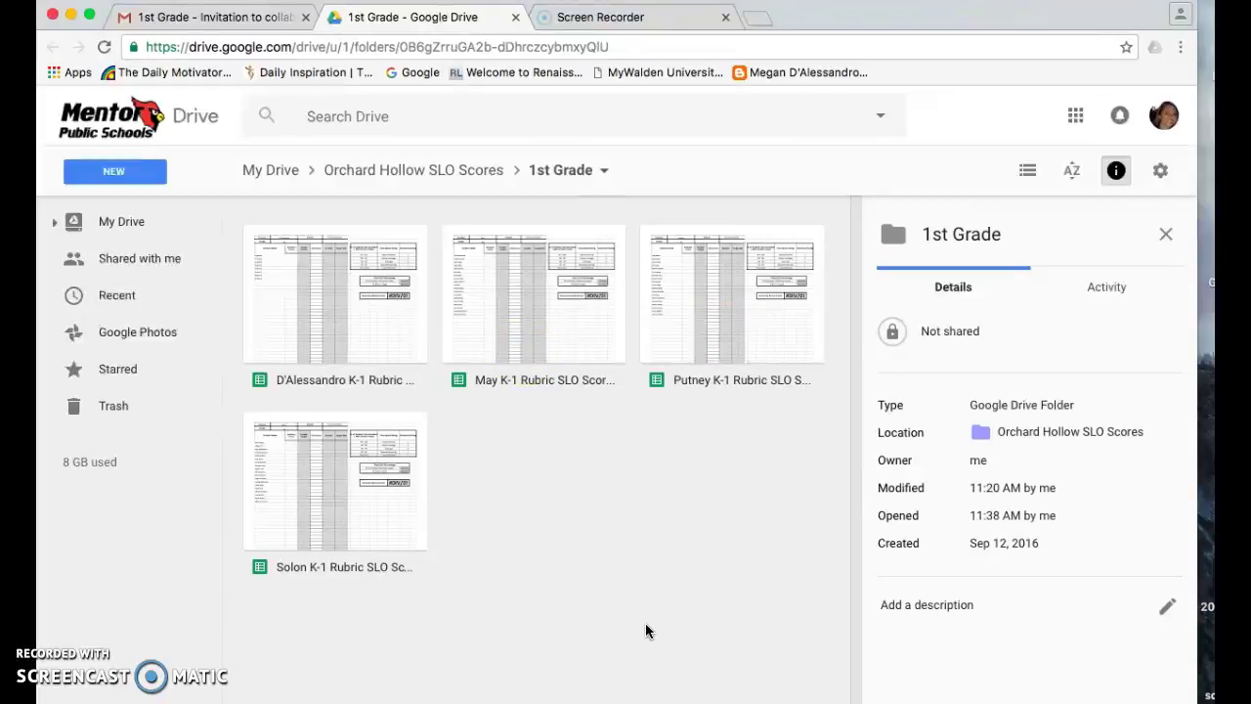
double_click(328, 326)
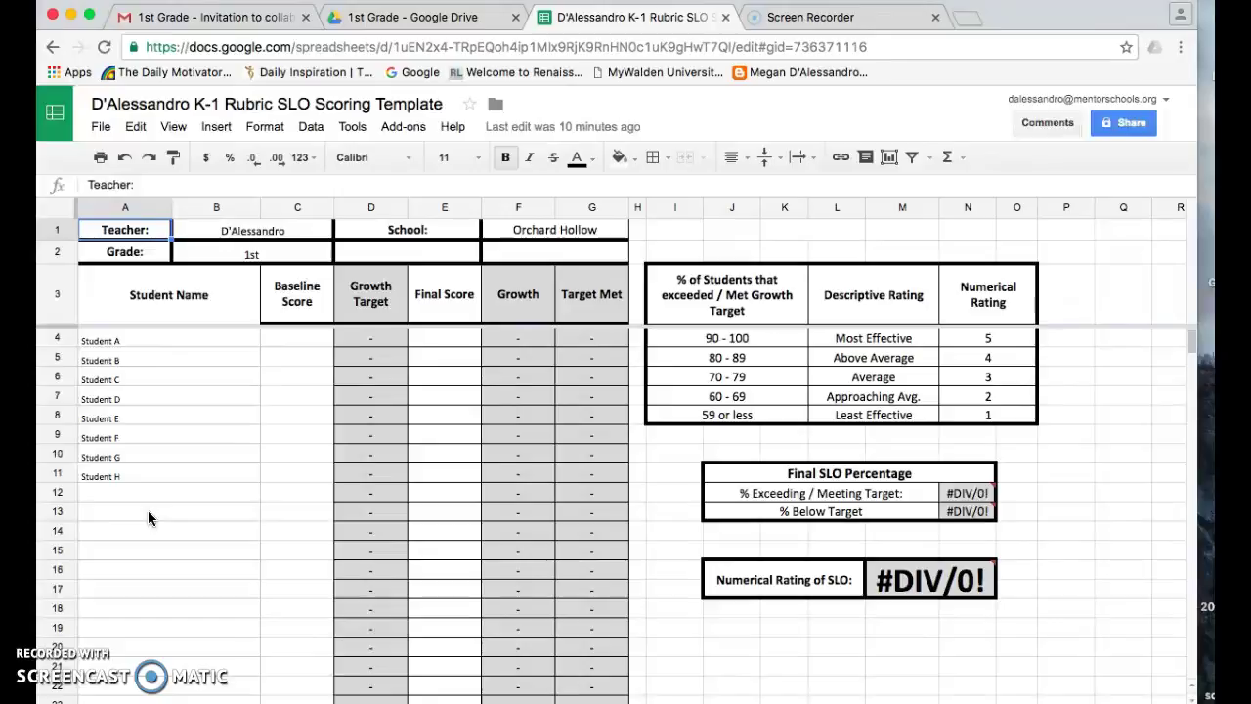
Edit the first student name in cell A4, deleting its ending and retyping it so it reads "Student A".
double_click(123, 342)
key(BackSpace)
key(BackSpace)
key(BackSpace)
text(t A)
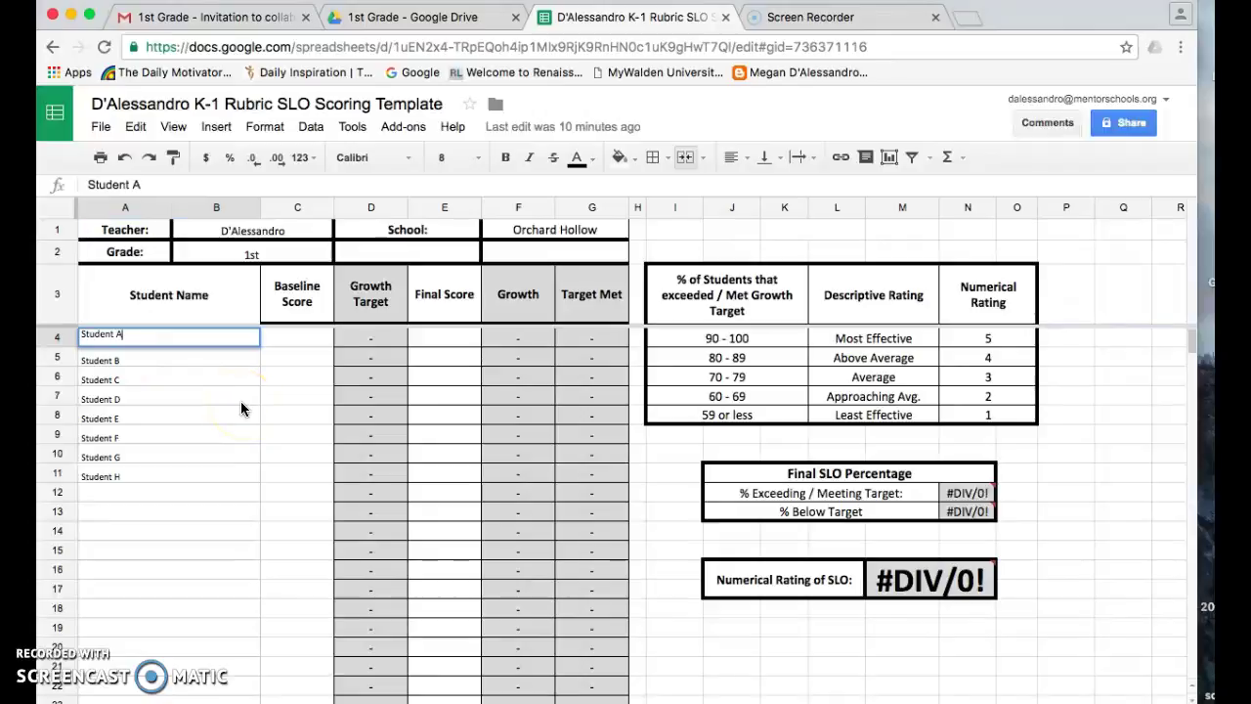
Insert a blank row below Student B's row and select its student name cell.
click(190, 357)
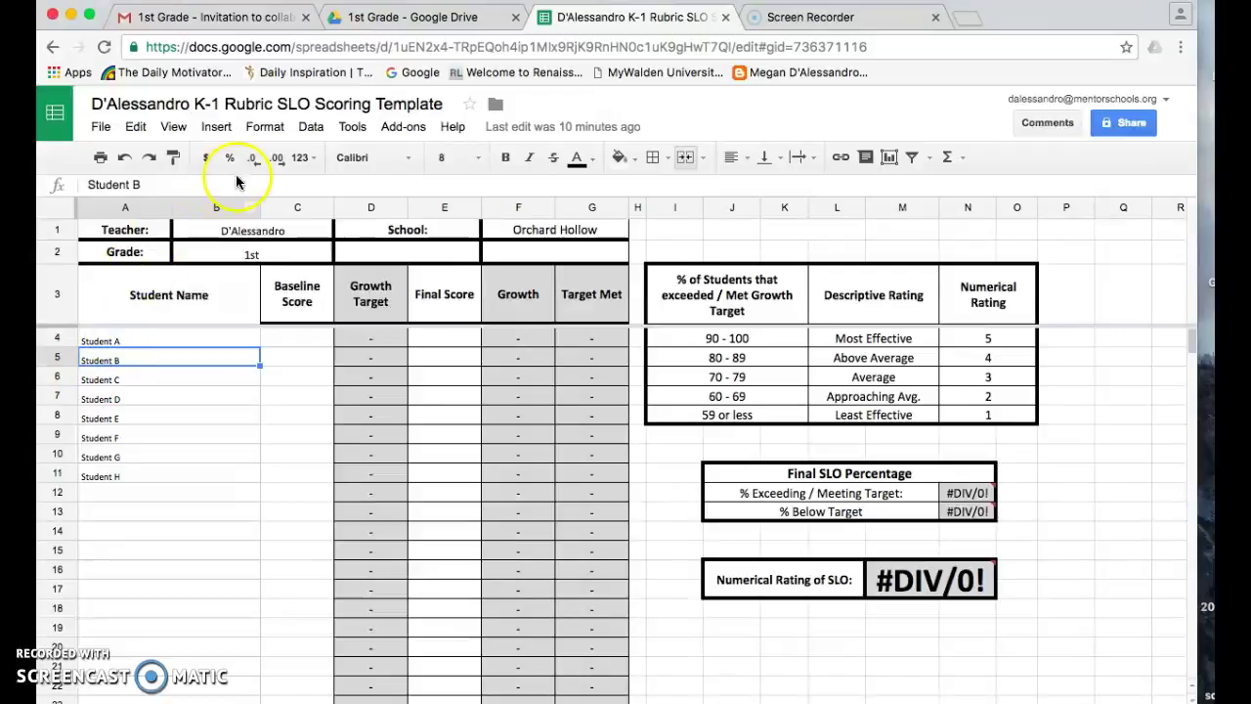
click(217, 125)
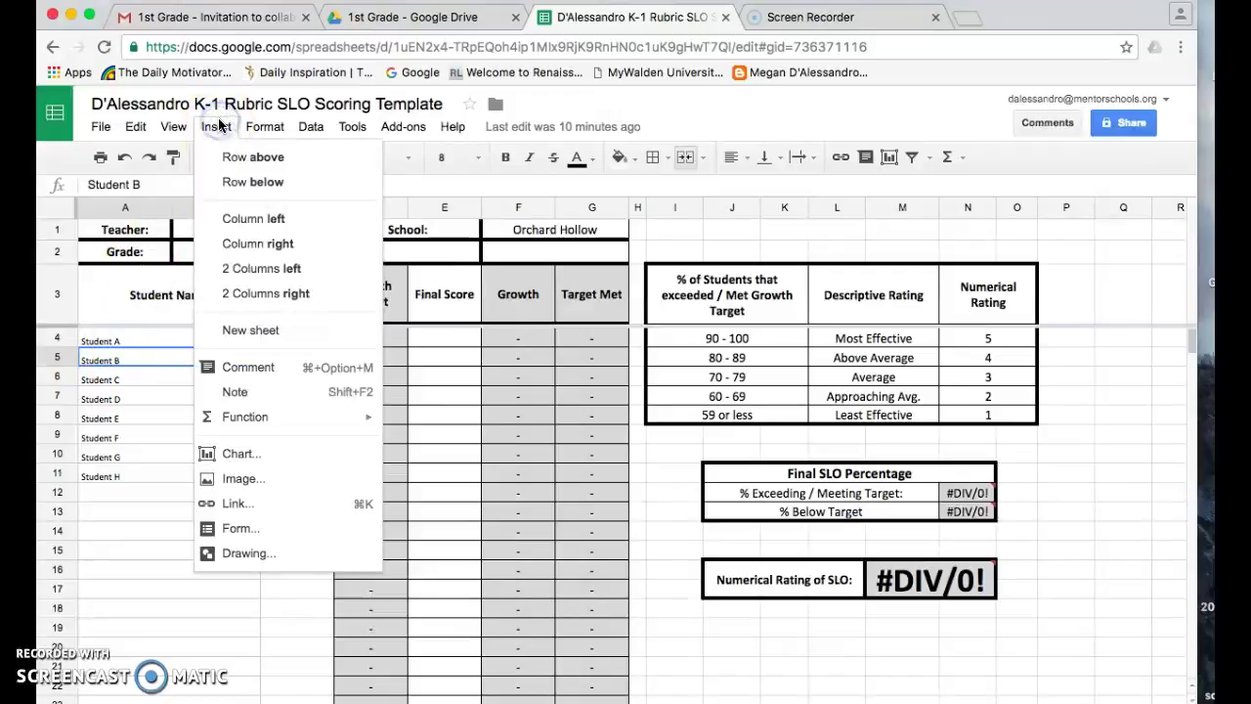
click(251, 164)
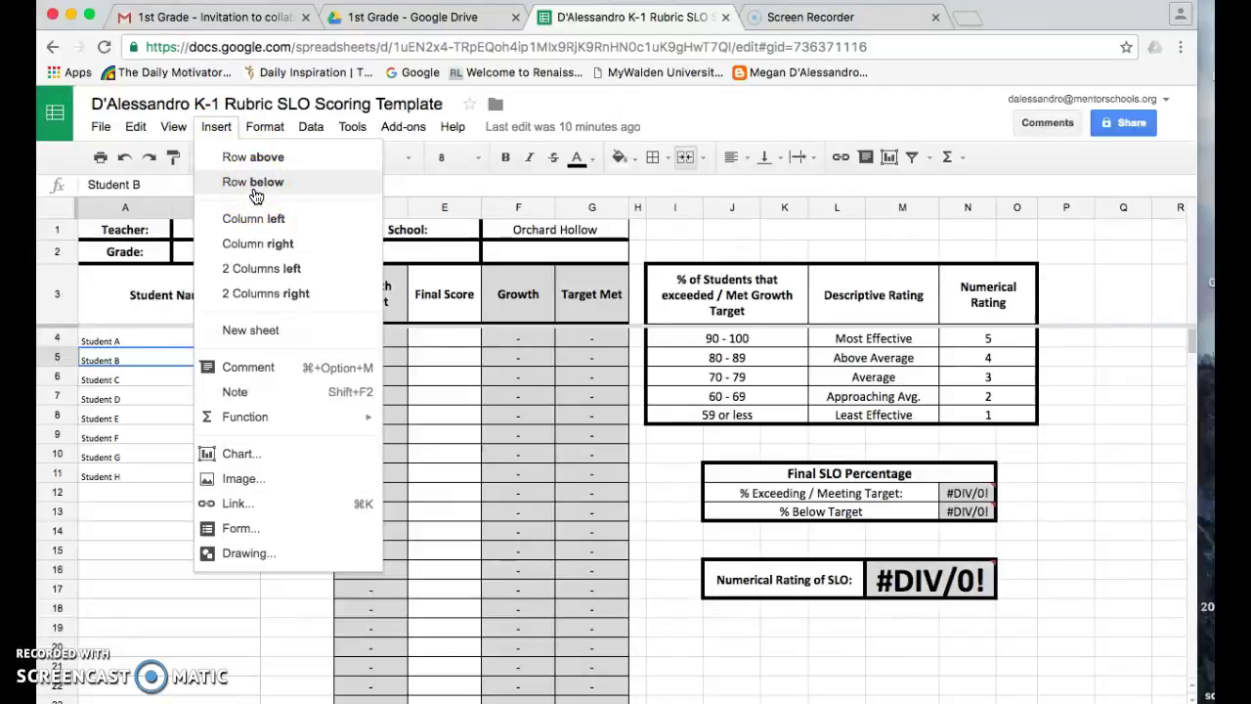
click(255, 184)
click(256, 183)
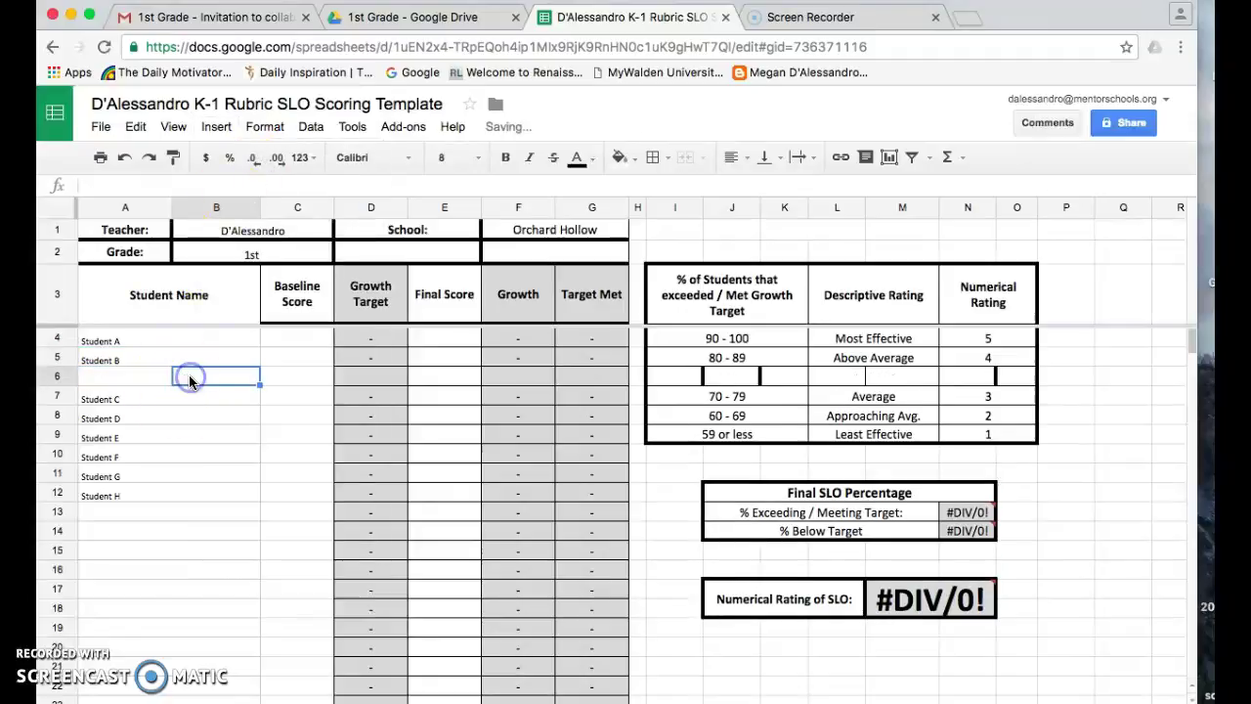
click(141, 382)
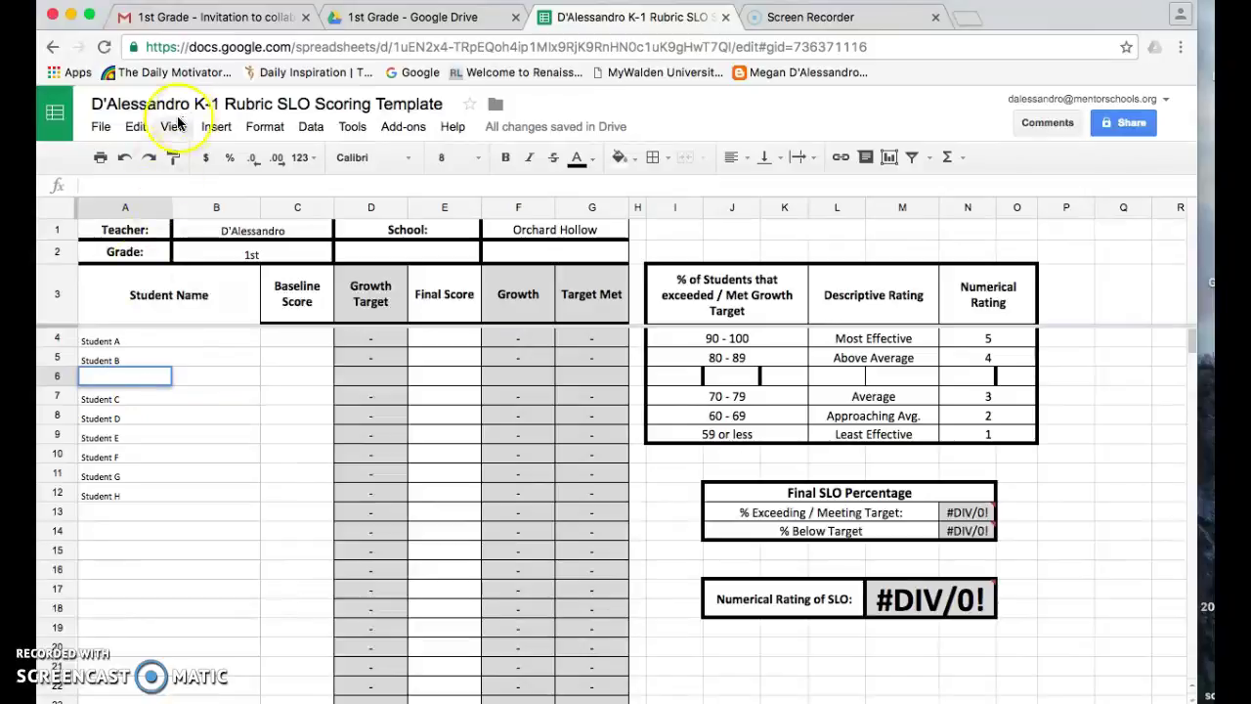
Undo the row insertion below Student B.
click(124, 159)
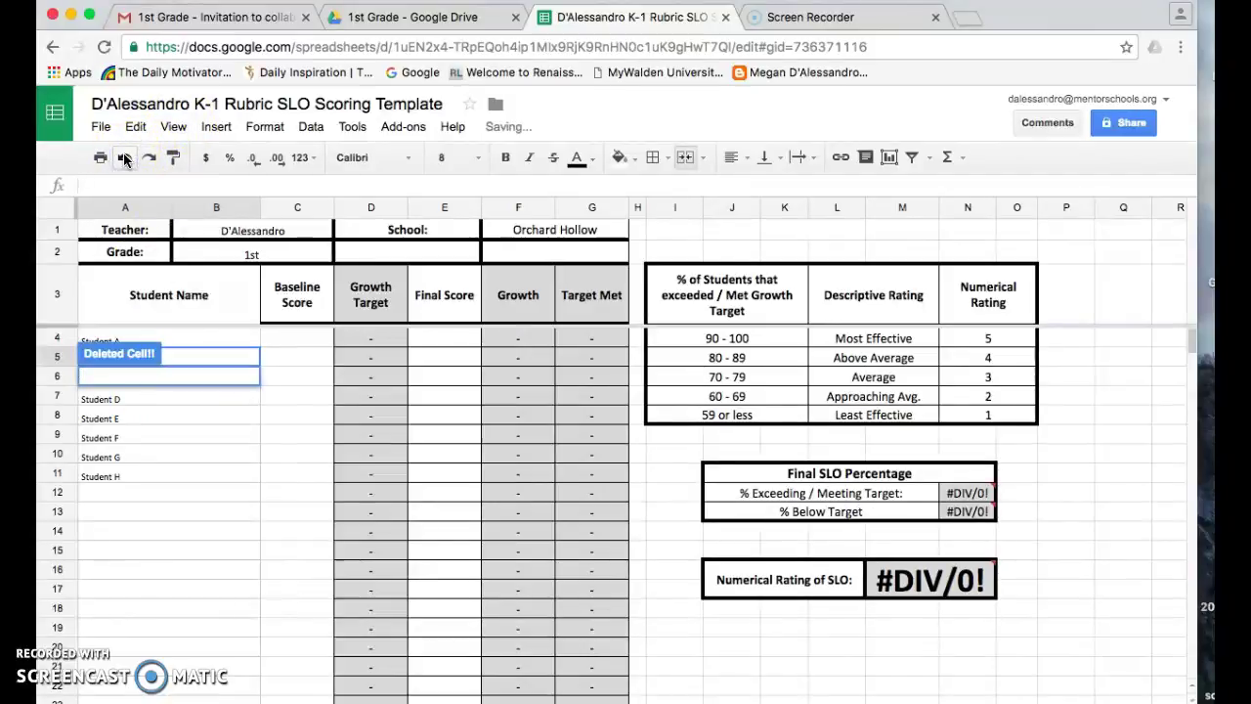
click(124, 158)
click(140, 130)
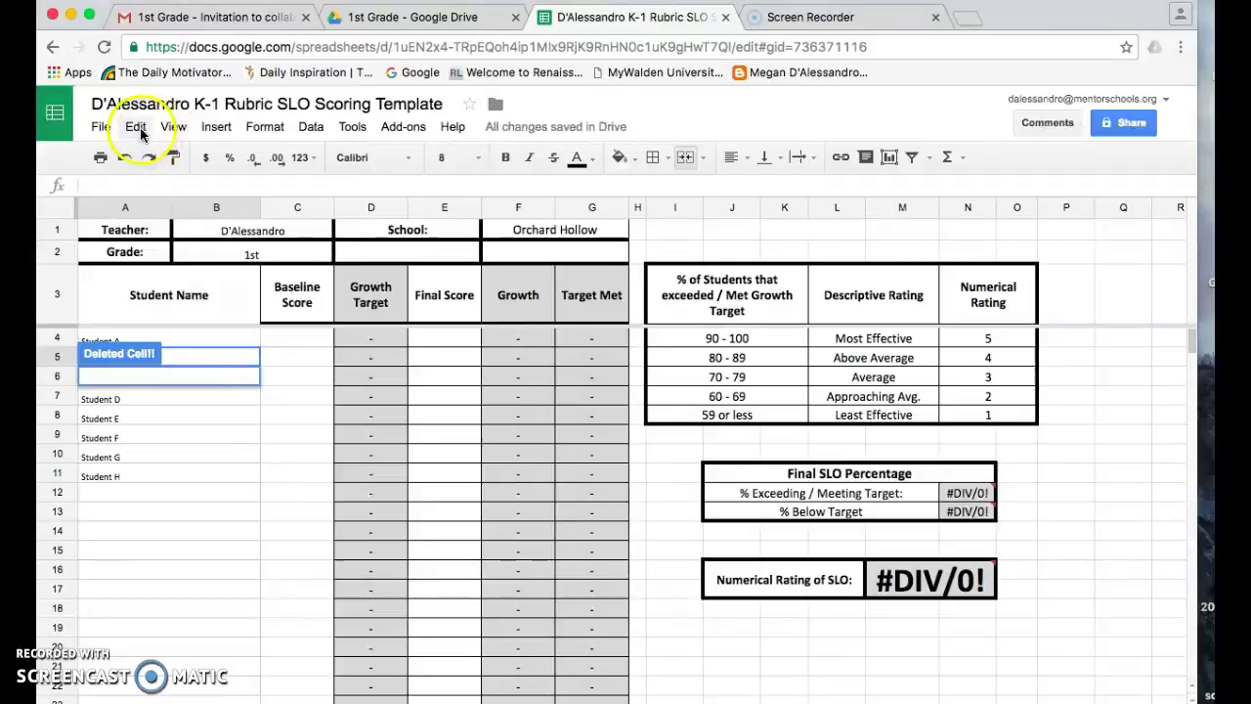
click(405, 456)
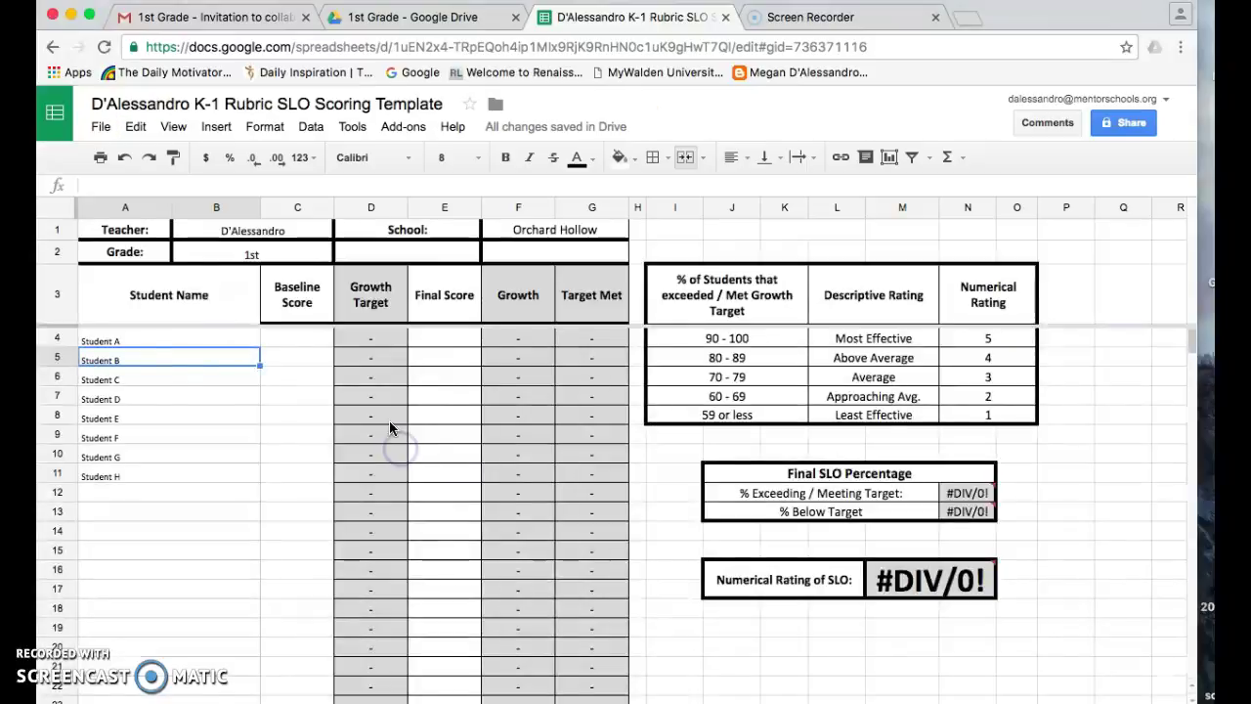
Enter baseline scores of 6 for Student A and 0 for Student B.
click(307, 337)
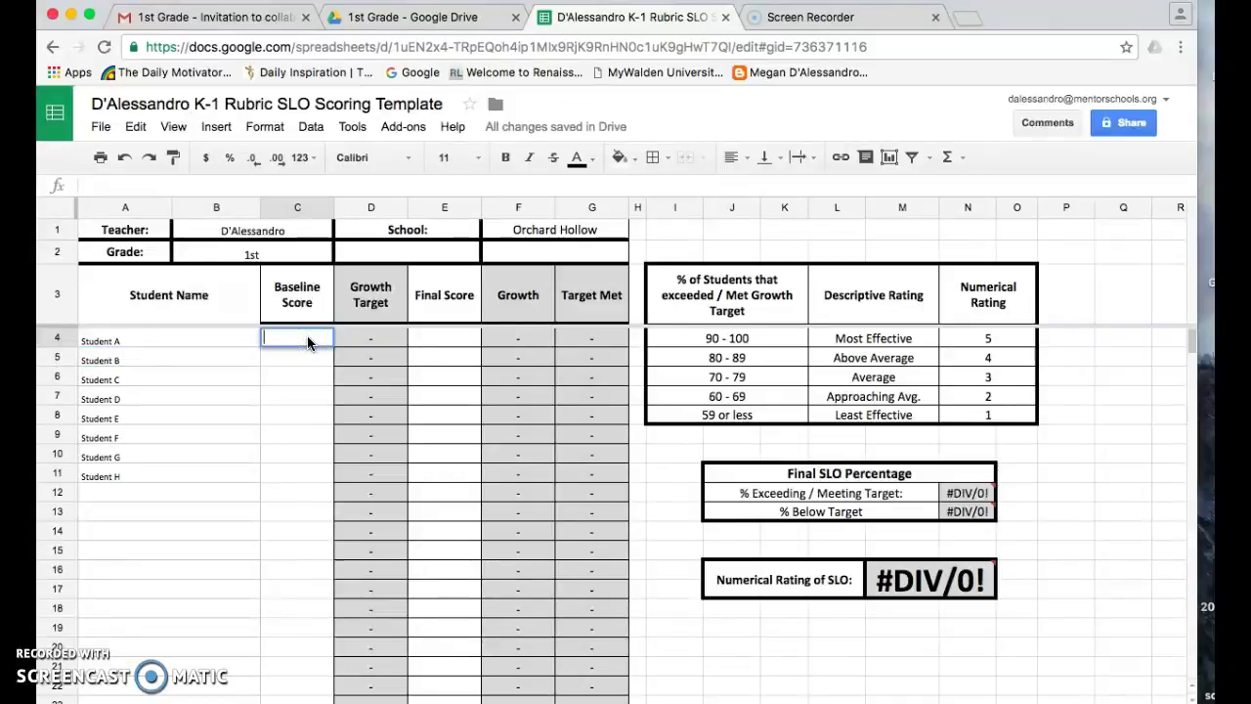
text(6)
key(Return)
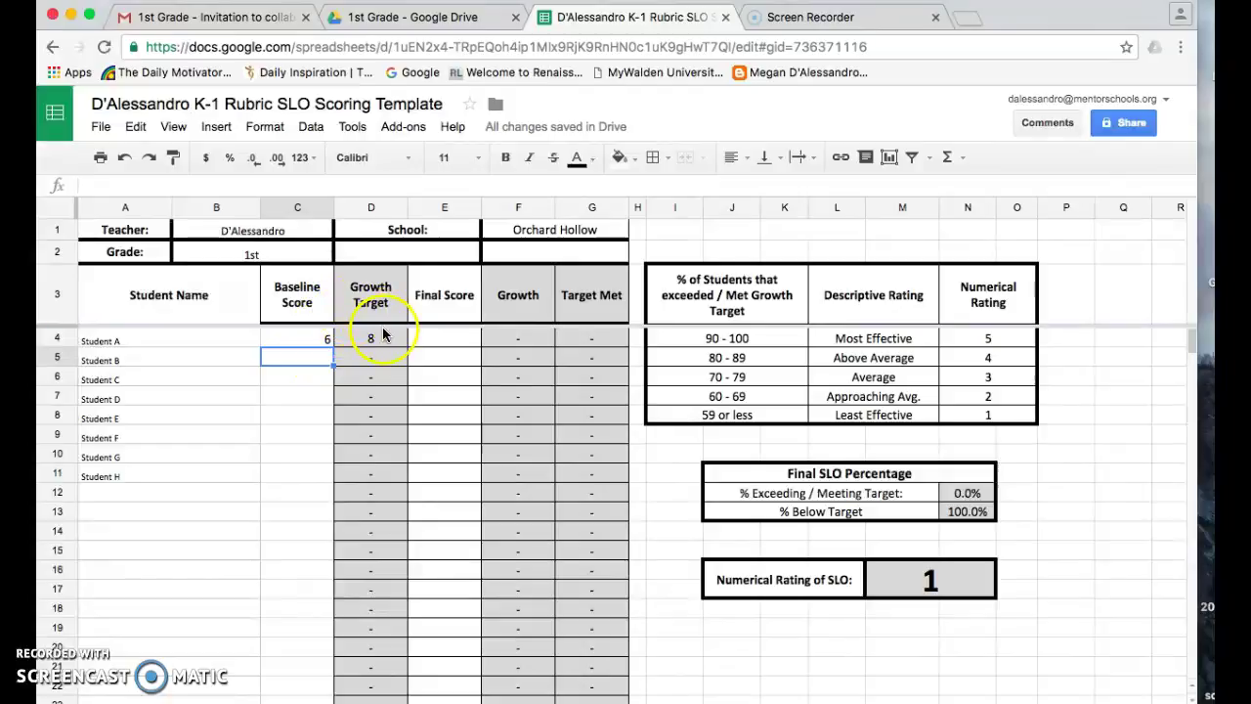
click(298, 362)
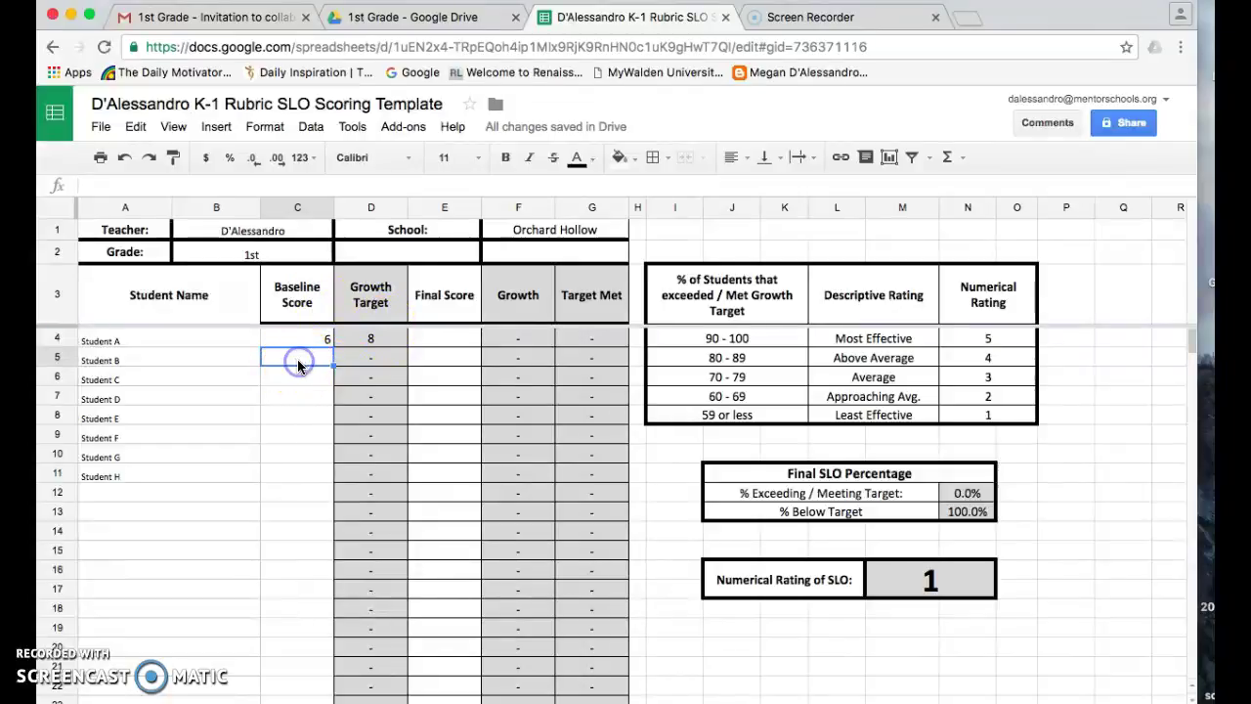
text(0)
key(Return)
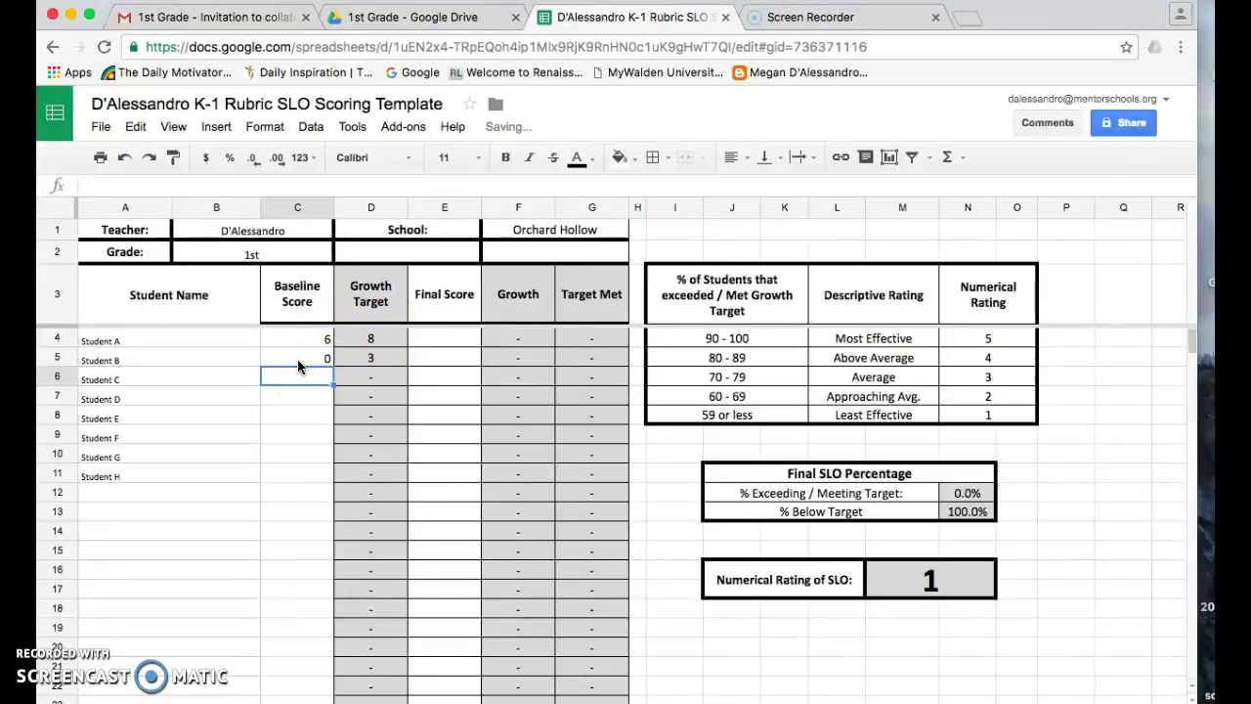
Enter baseline scores of 4 for Student C, 1 for Student D and 9 for Student E.
click(312, 383)
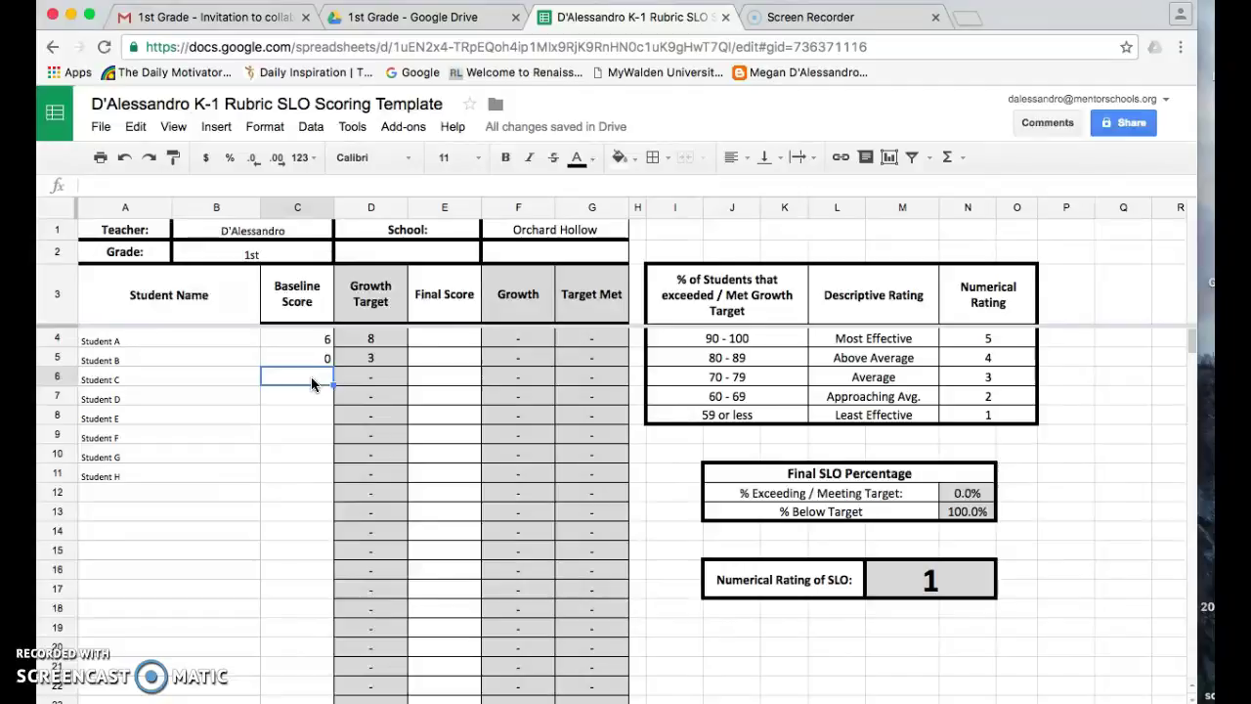
text(4)
key(Return)
text(1)
key(Return)
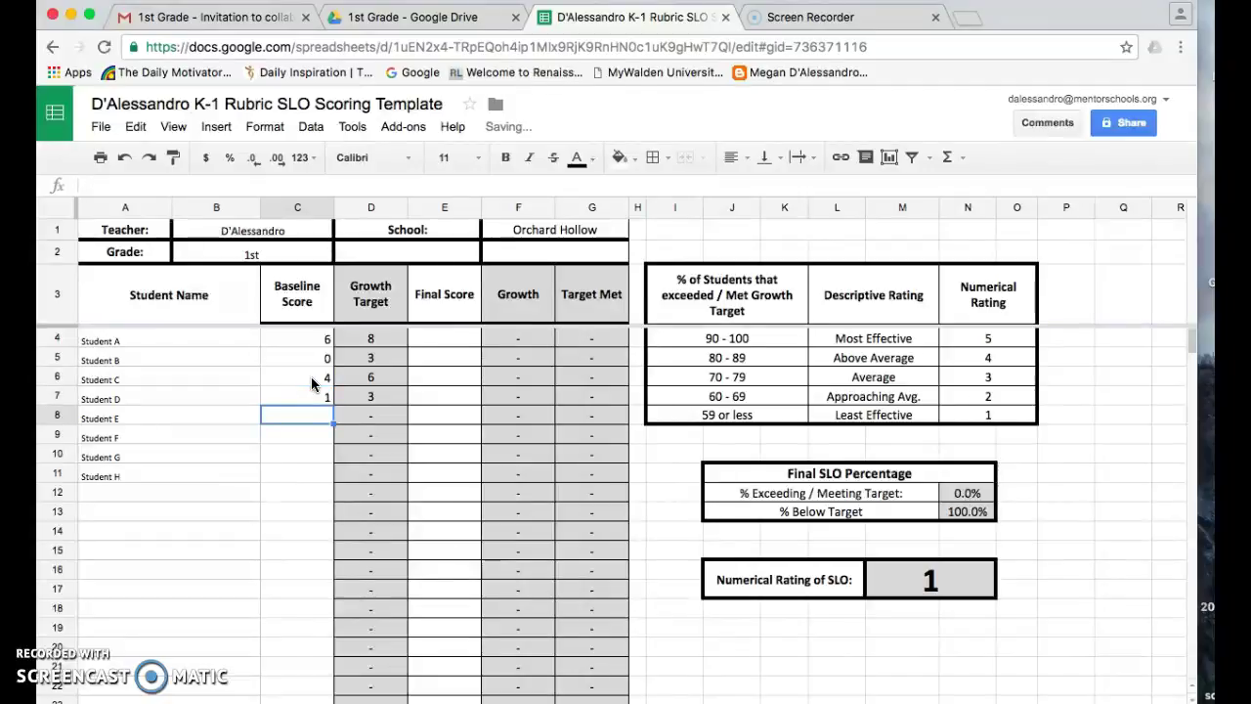
text(9)
key(Return)
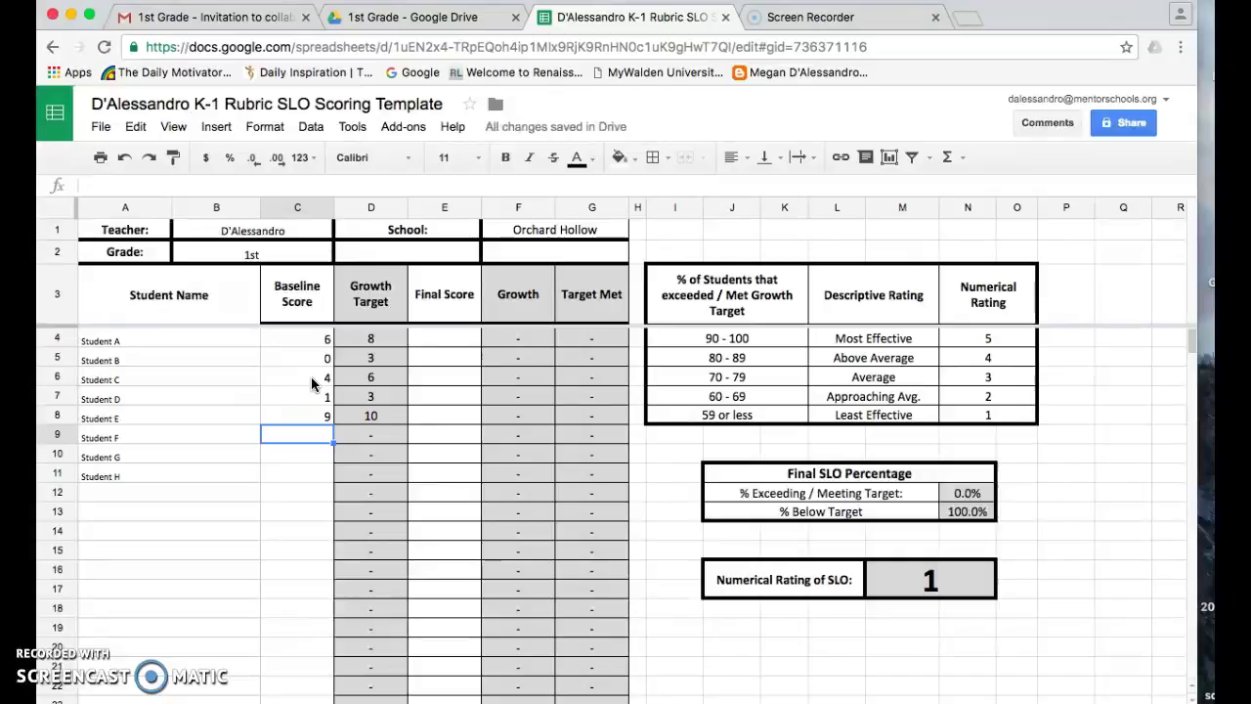
Enter baseline scores of 2 for Student F, 0 for Student G and 0 for Student H, and close the spreadsheet.
text(2)
key(Return)
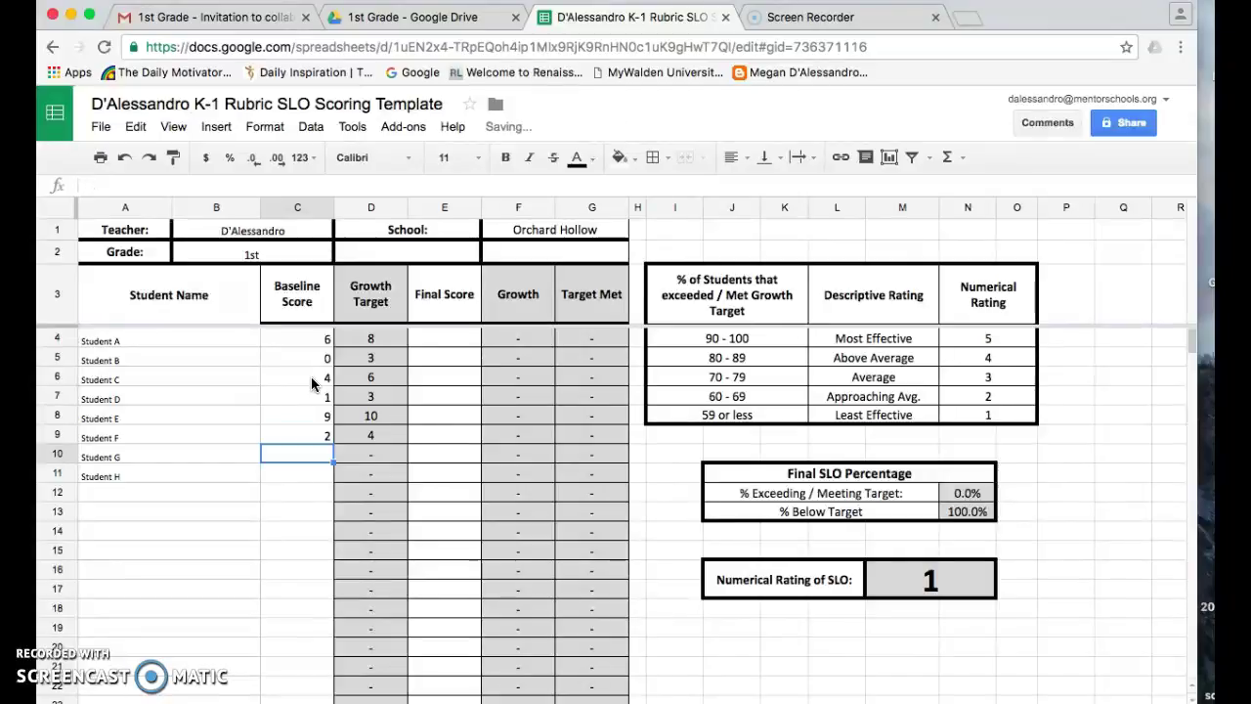
text(0)
key(Return)
text(0)
key(Return)
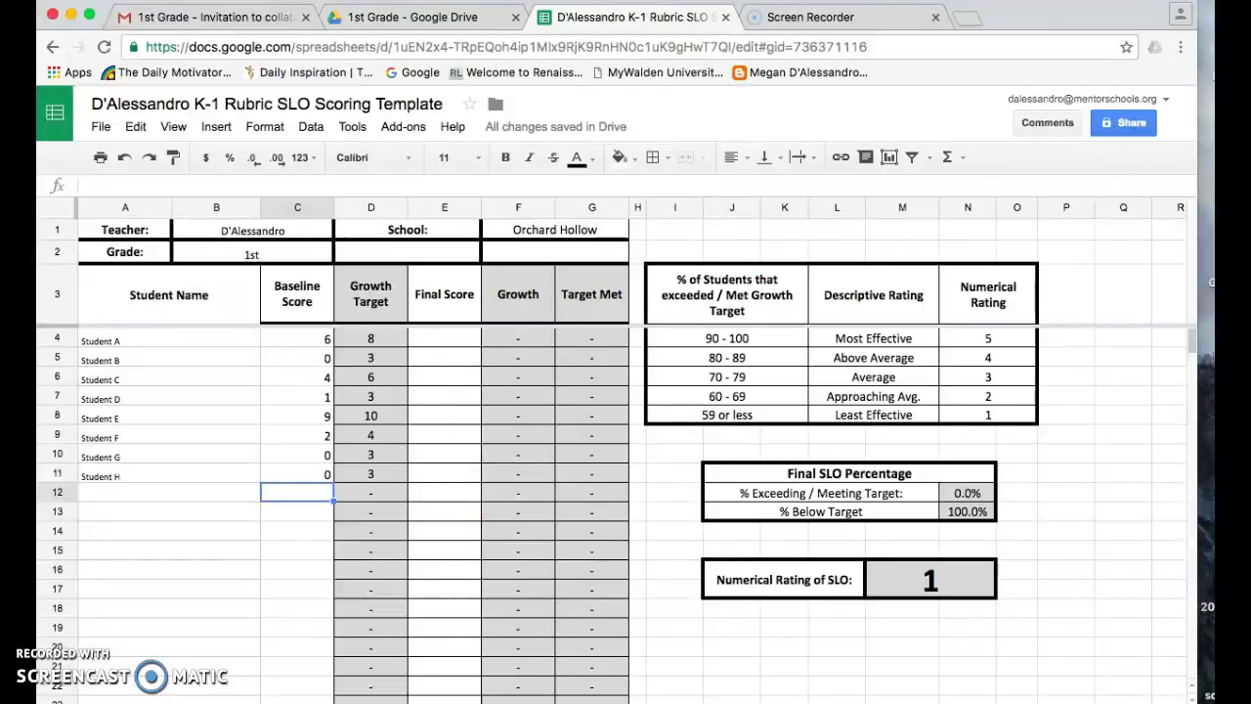
click(725, 17)
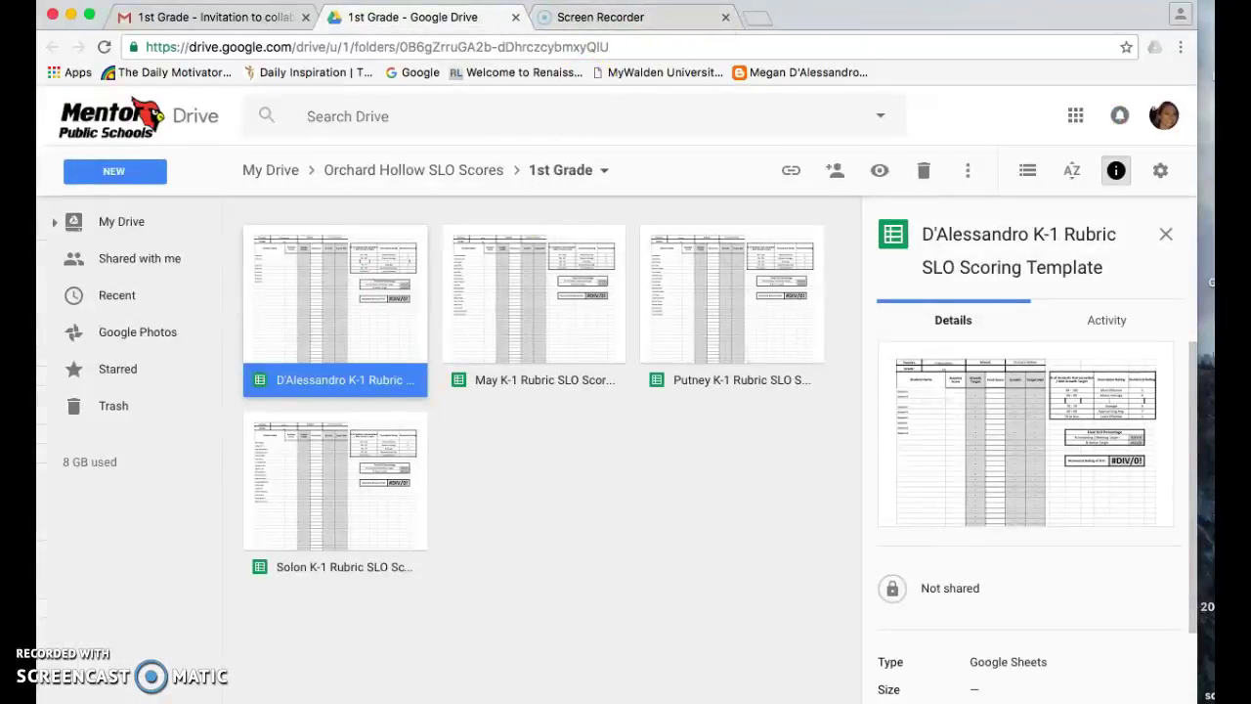